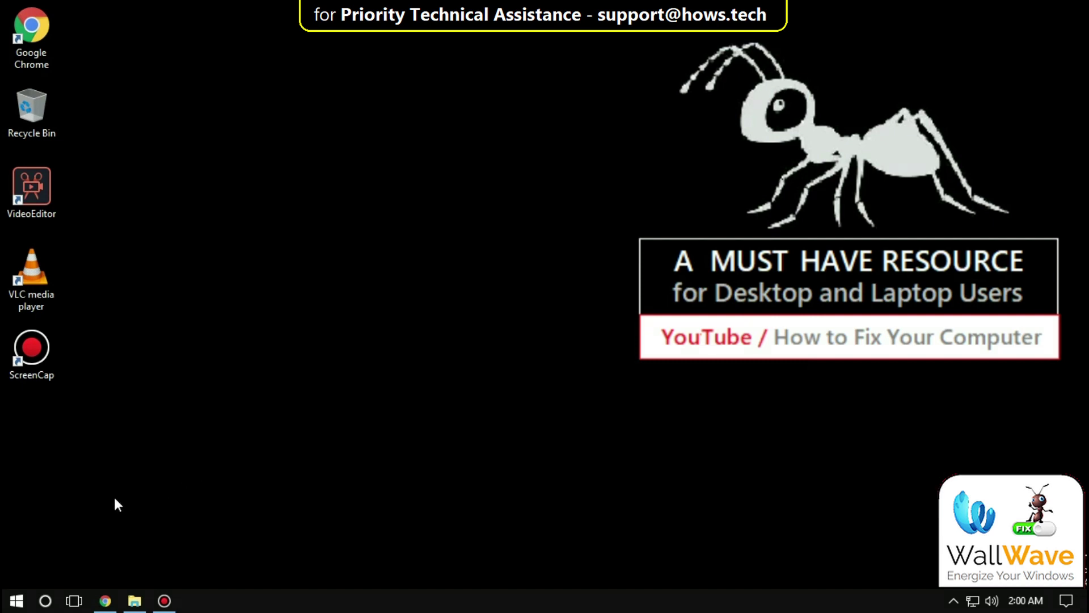
Step: Search 'power plan' from Start and open 'Choose a power plan' in Power Options
left_click(14, 599)
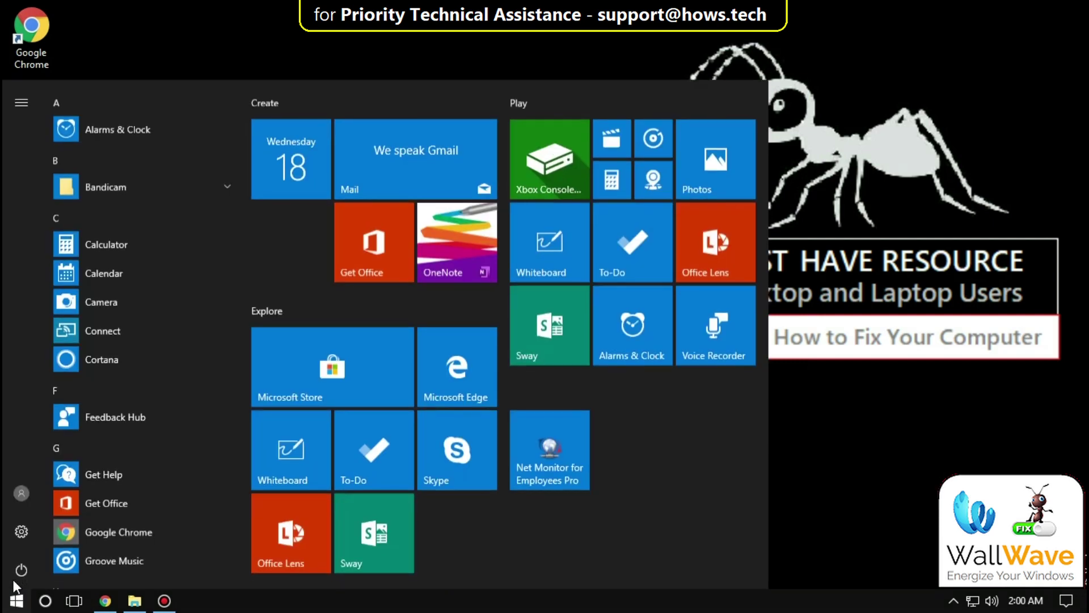
type("power")
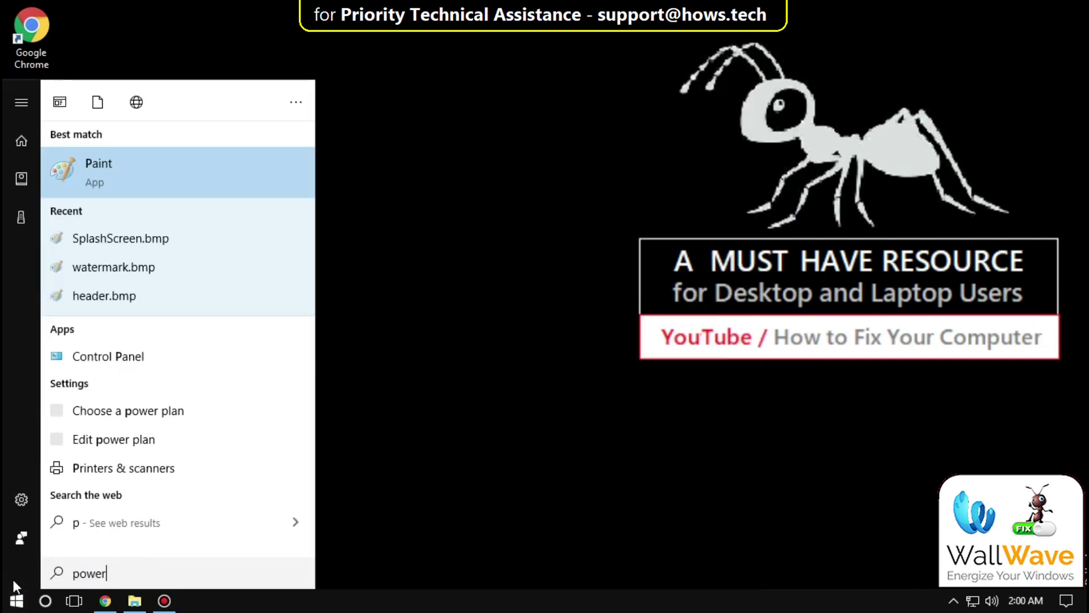
type(" plan")
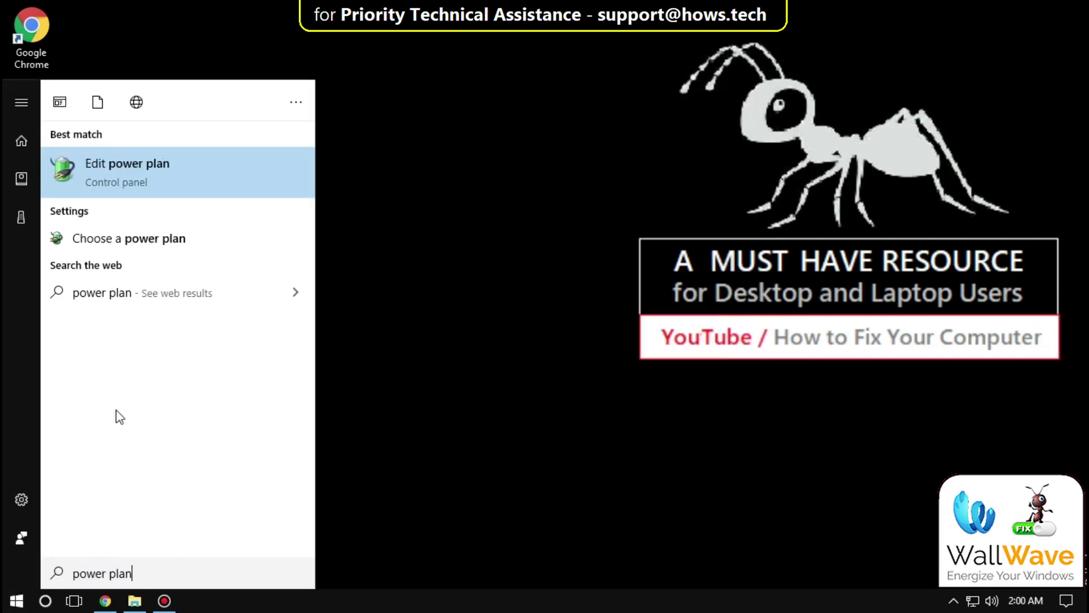
left_click(144, 240)
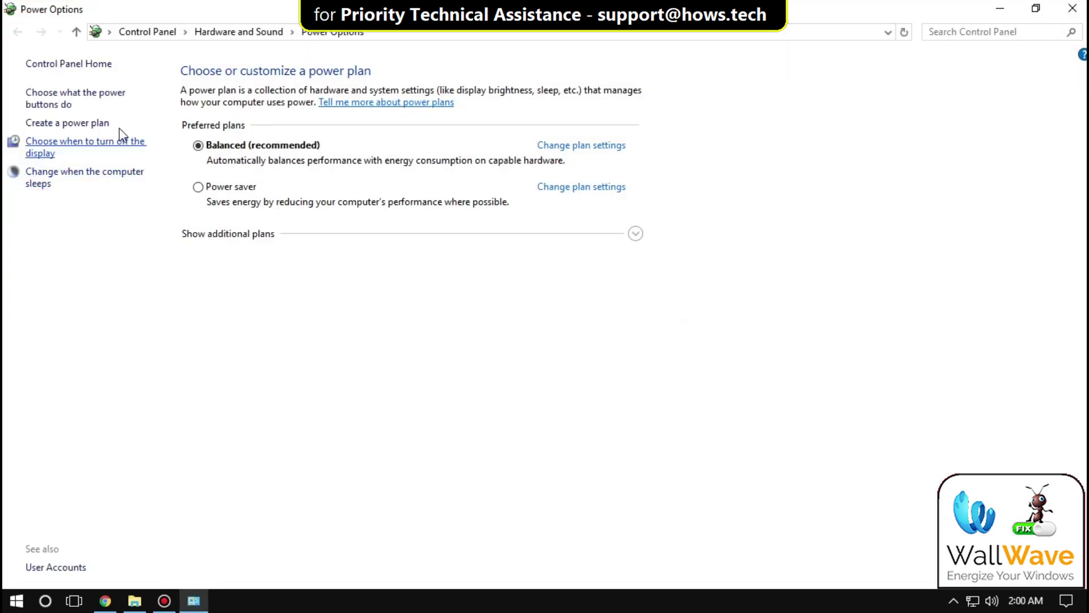
Step: Unlock the shutdown settings, uncheck 'Turn on fast startup', and save the change
left_click(101, 103)
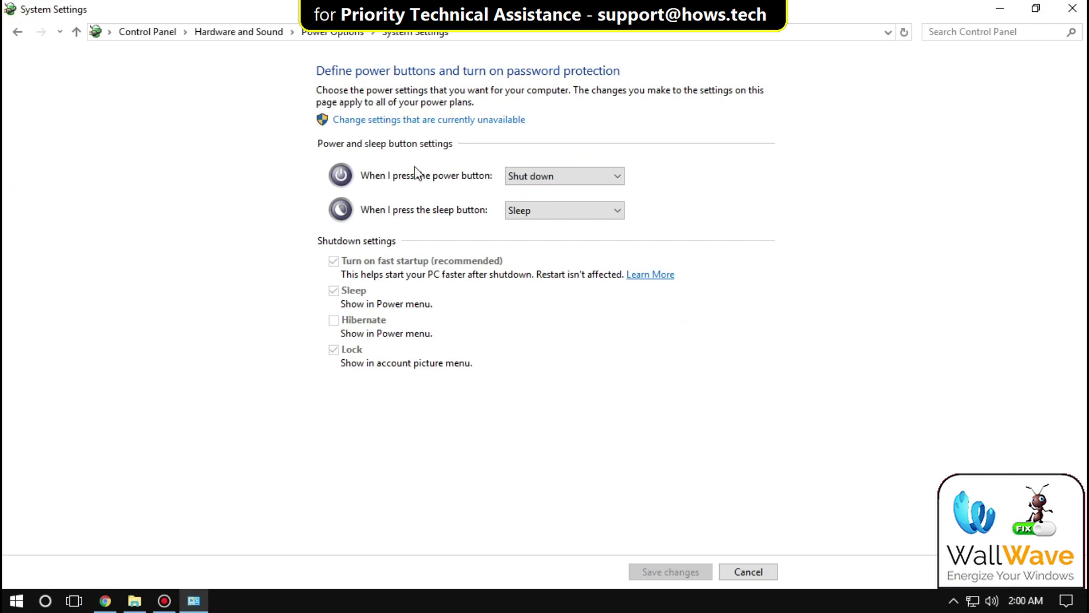
left_click(502, 121)
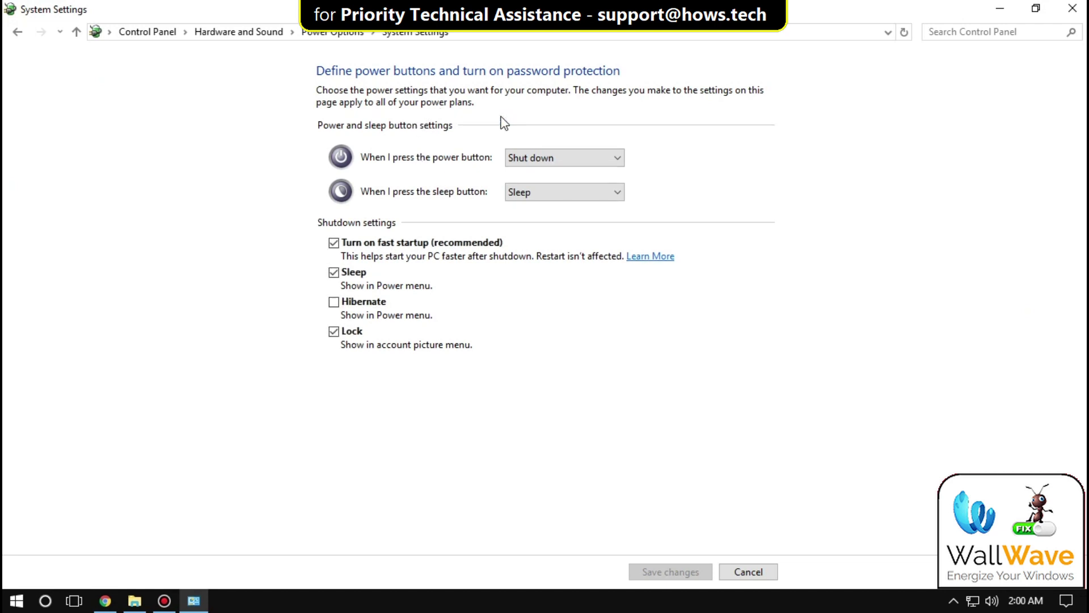
left_click(334, 242)
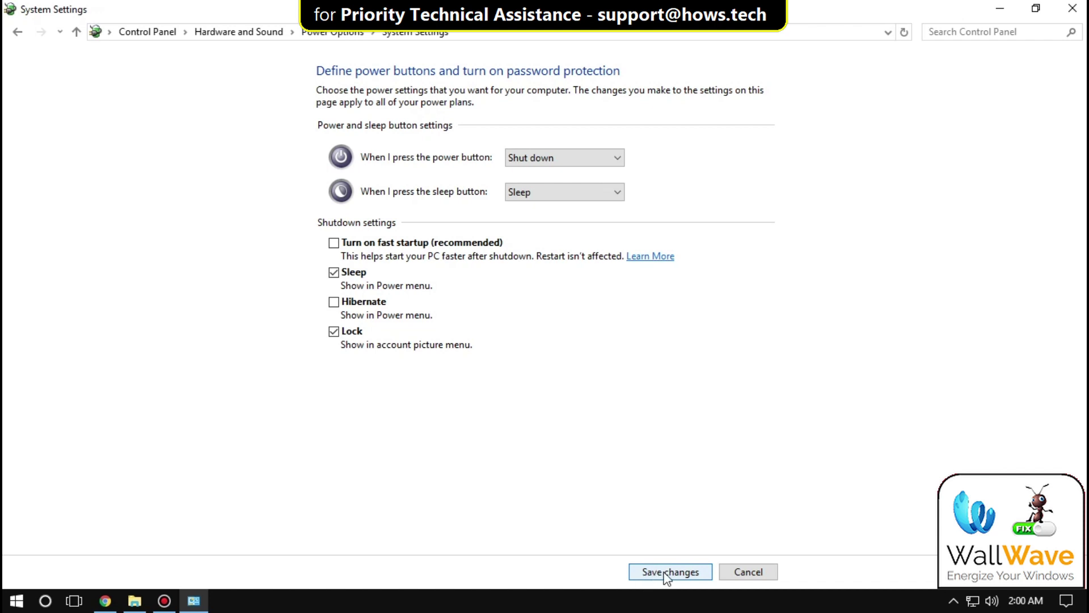
left_click(1072, 8)
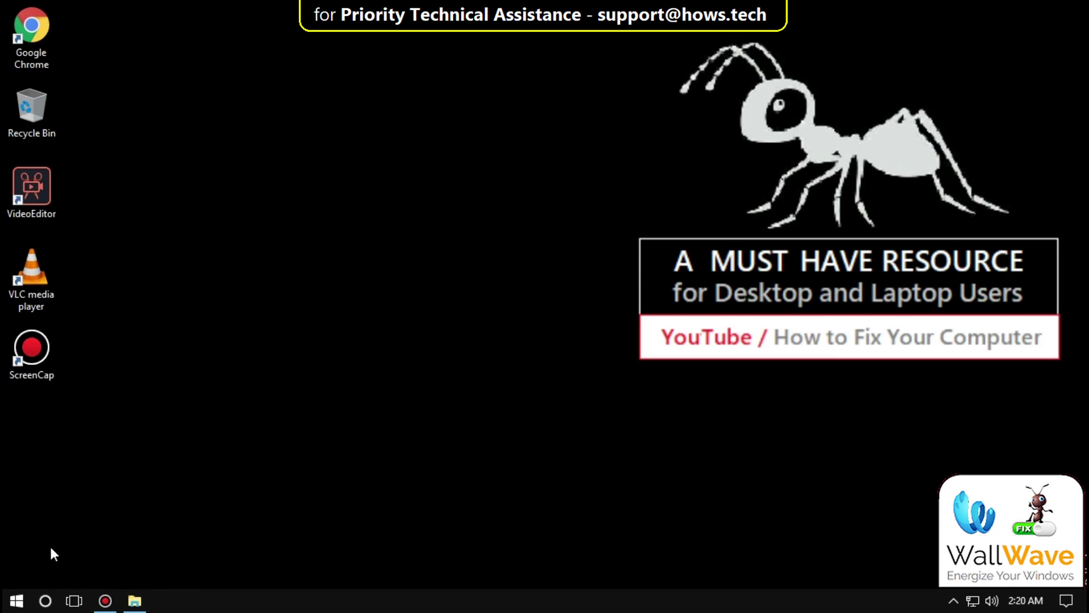
Step: Launch Windows PowerShell (Admin) from the Start button's context menu and maximize it
right_click(17, 600)
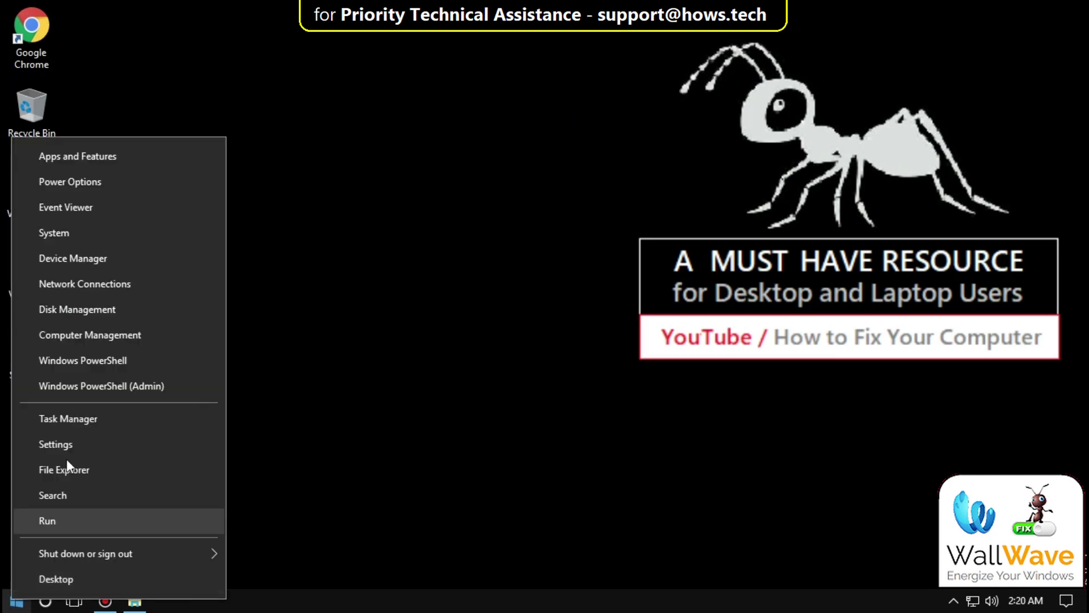
left_click(81, 390)
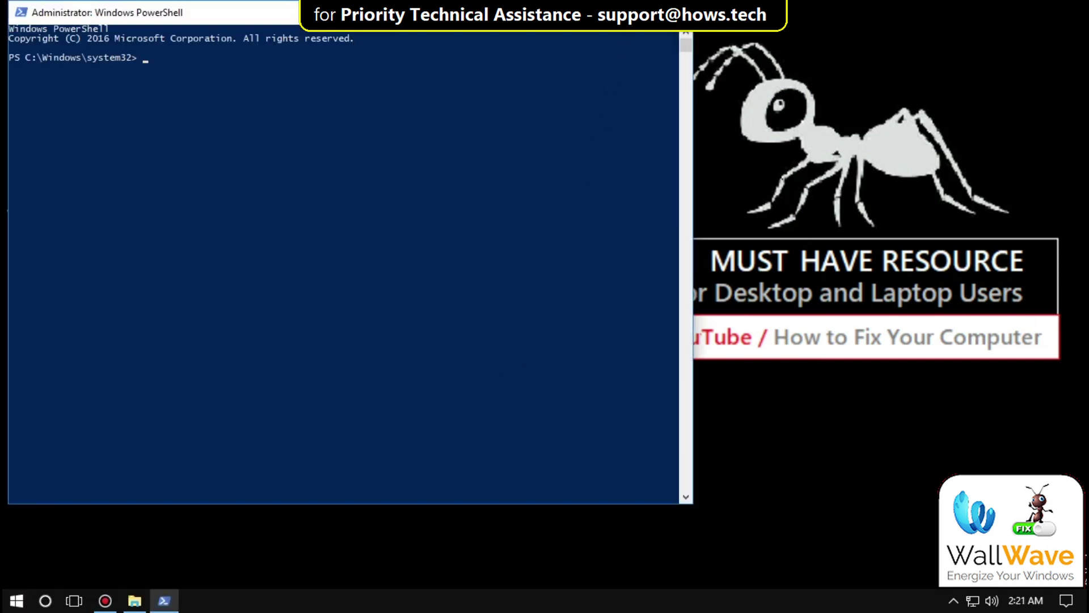
left_click(647, 8)
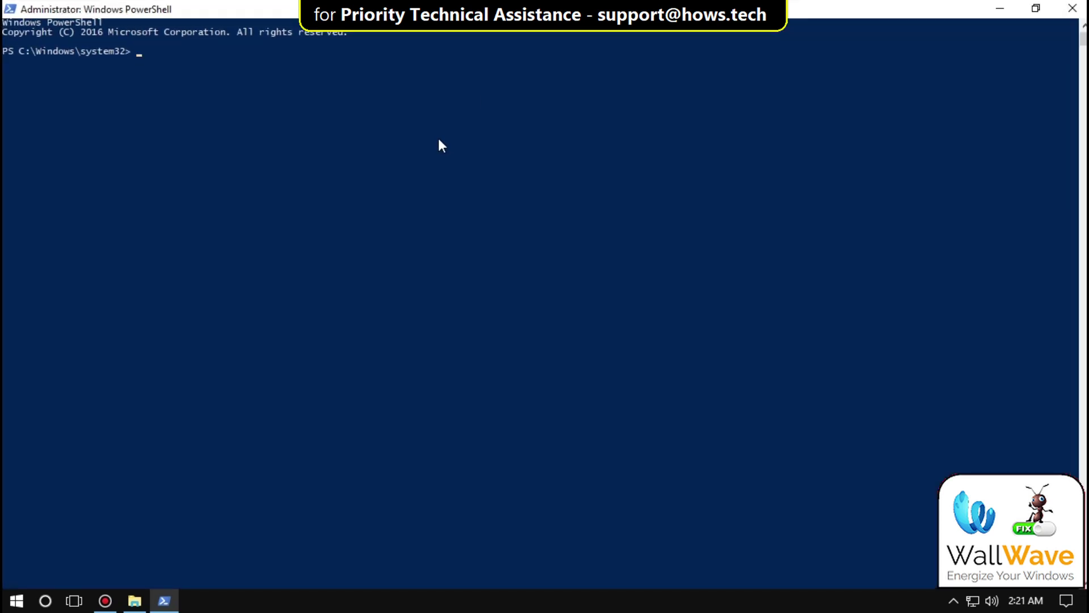
Step: Enter the Get-AppxPackage -AllUsers re-register command in PowerShell, then close the window
type("Get")
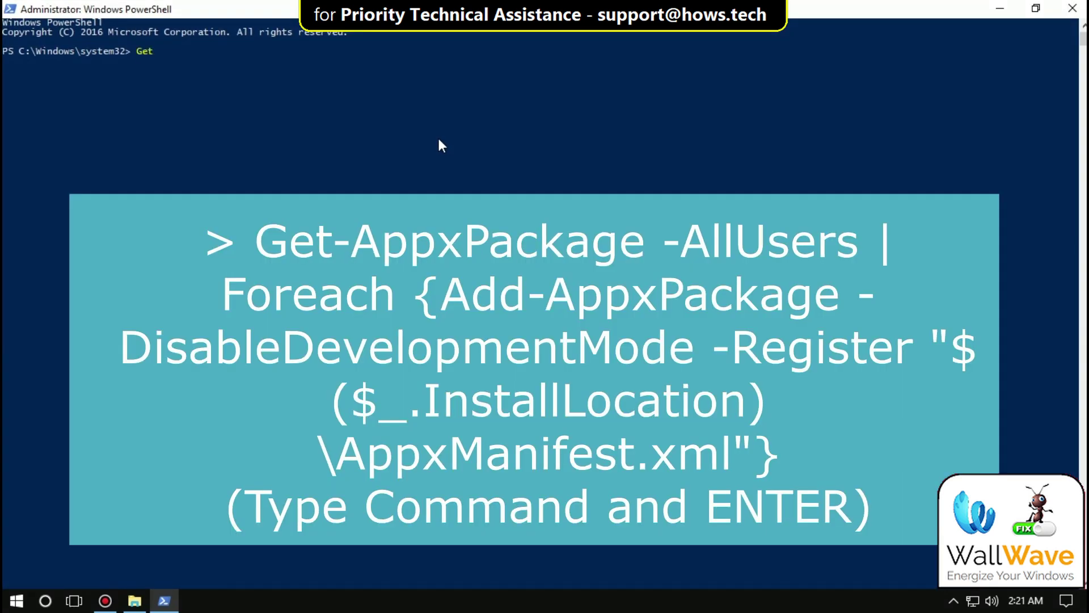
type("-AppxPackage -AllUsers | Foreach ")
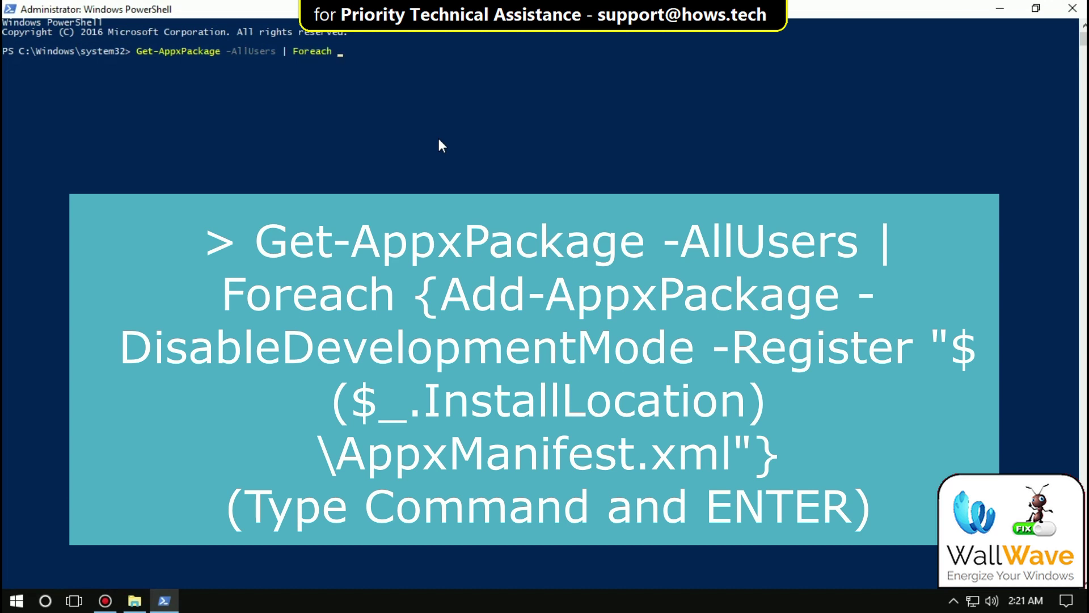
type("{Add-AppPackage -DisableD")
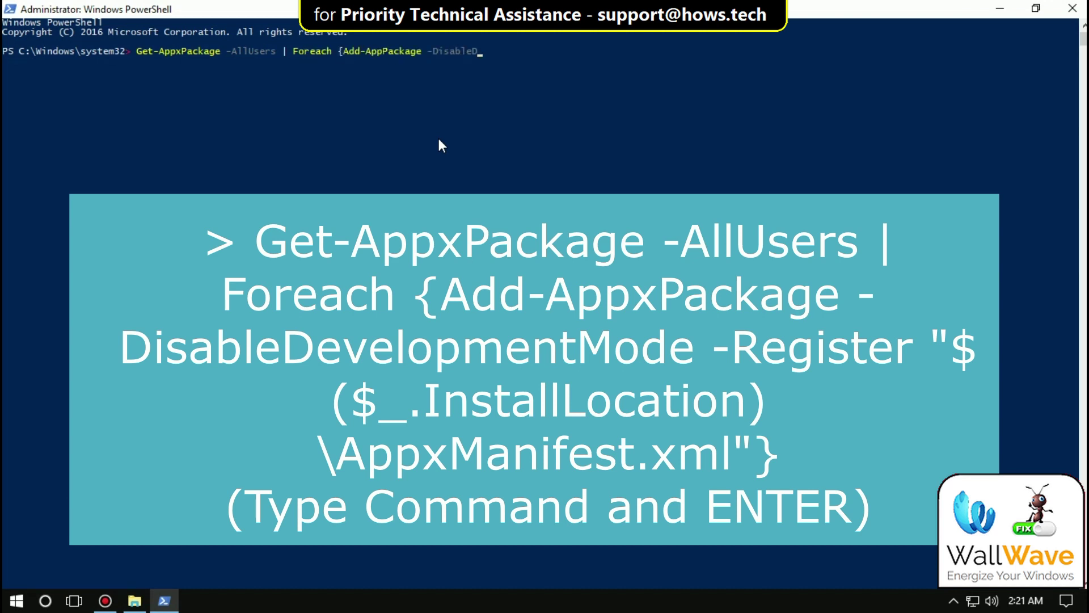
type("evelopmentMode -Register \"$($_.")
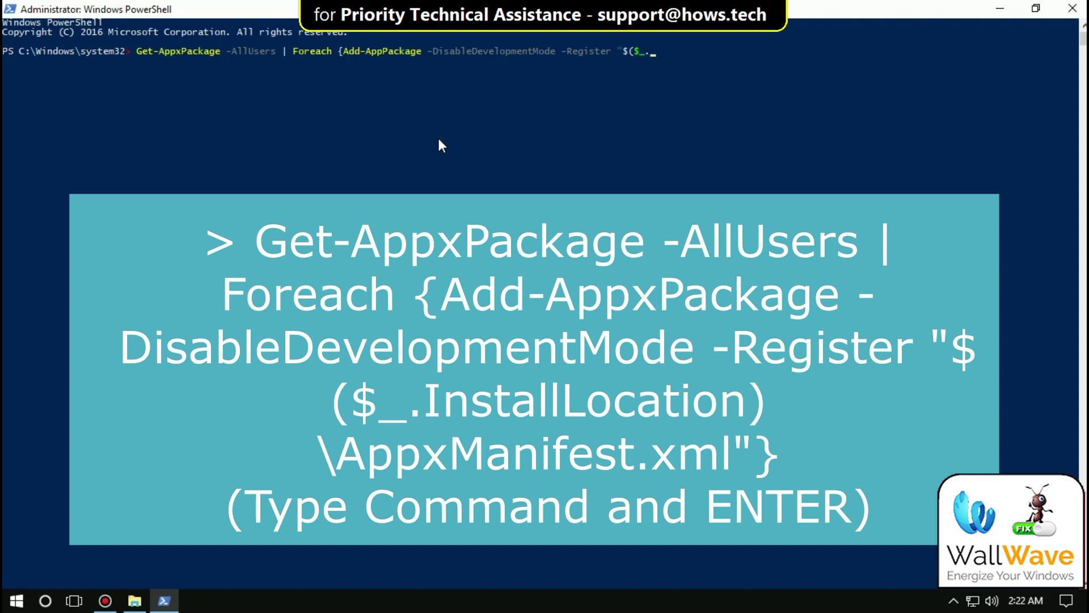
type("InstallLocation)\\Appxmanifest.xml\"}")
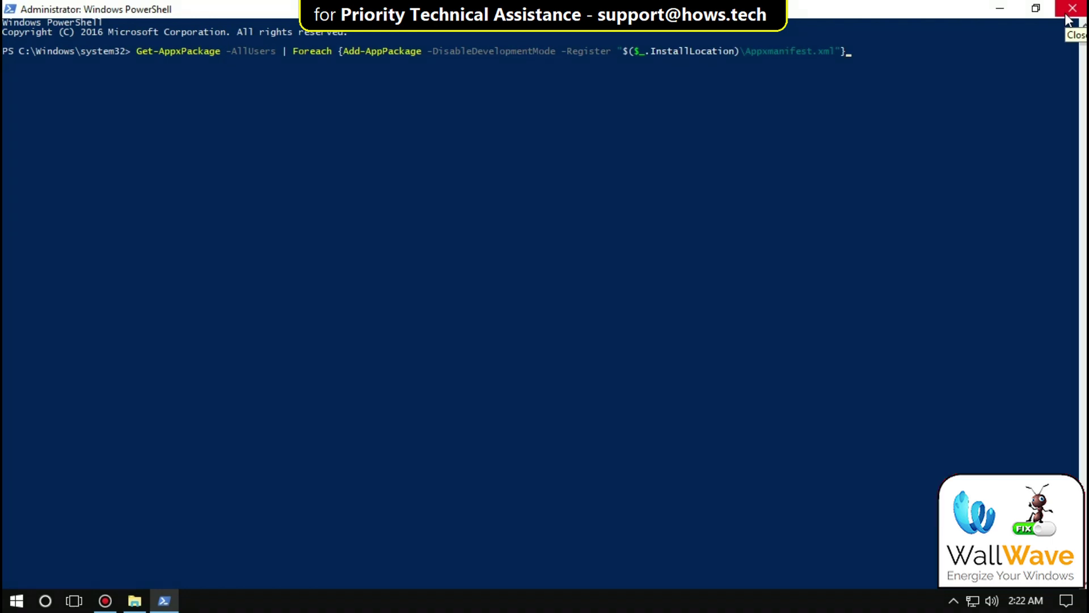
left_click(1069, 20)
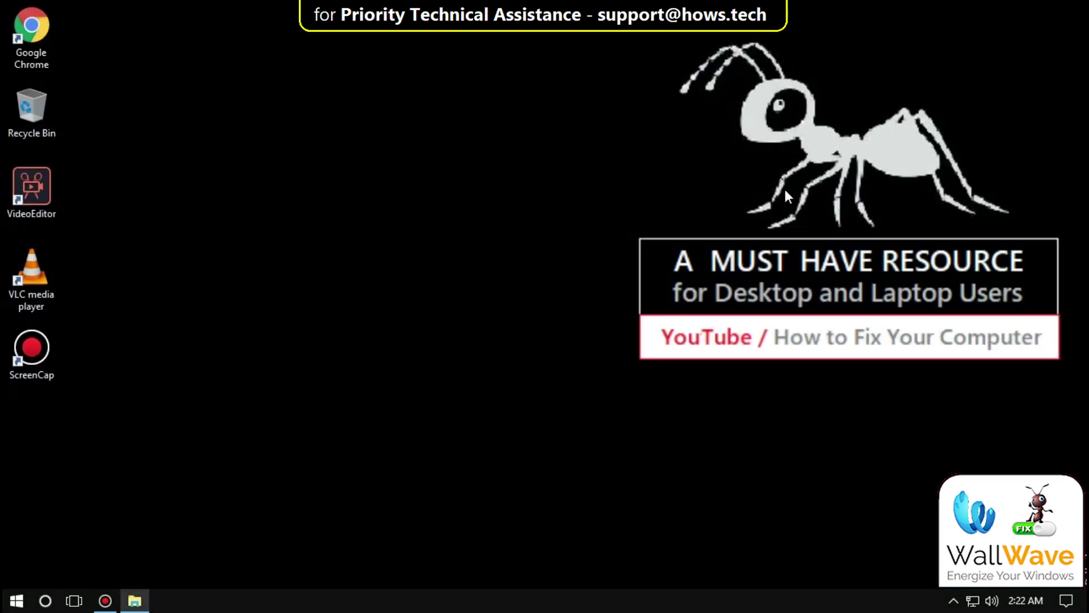
Step: Search 'cmd' from Start and run Command Prompt as administrator
left_click(17, 601)
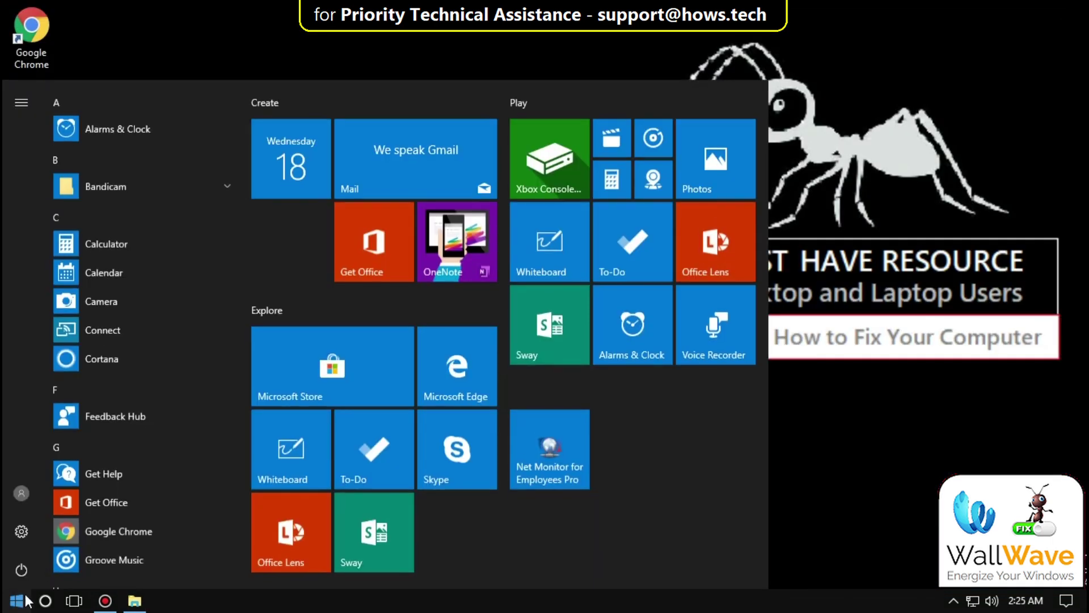
type("cmd")
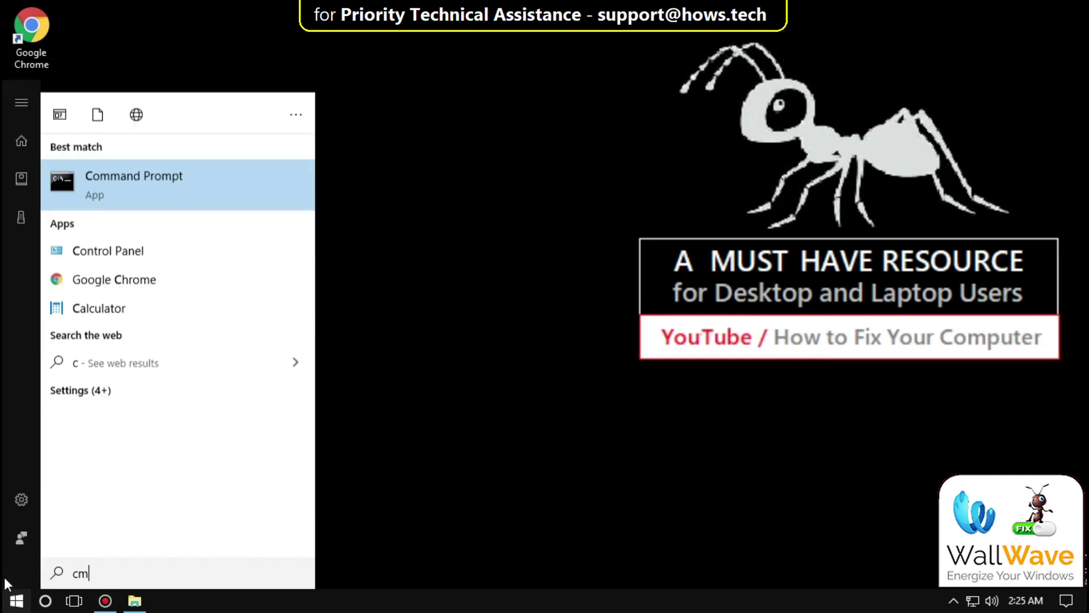
right_click(238, 163)
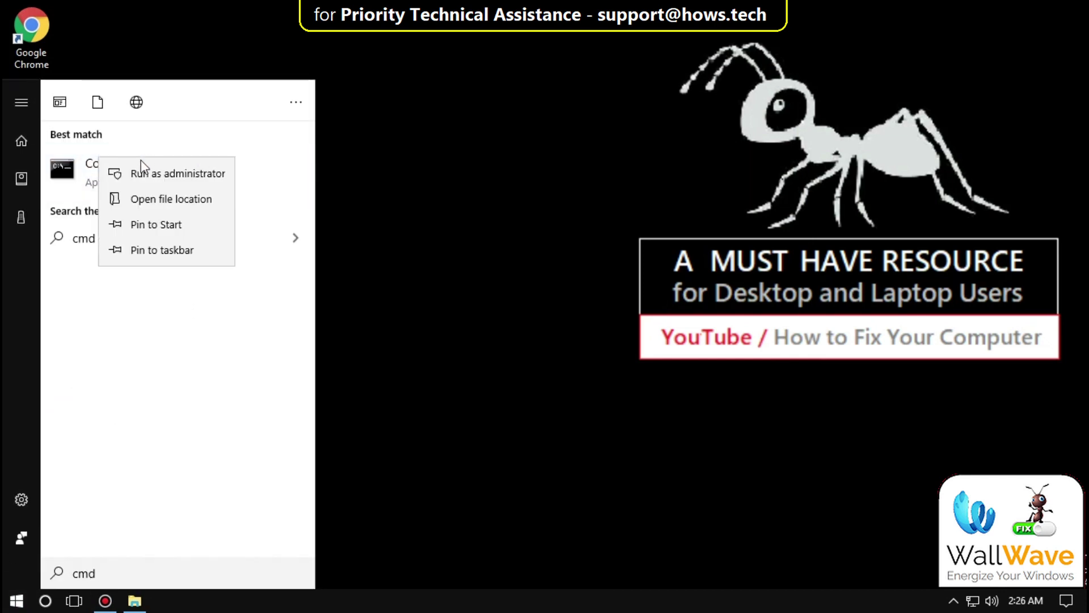
left_click(138, 170)
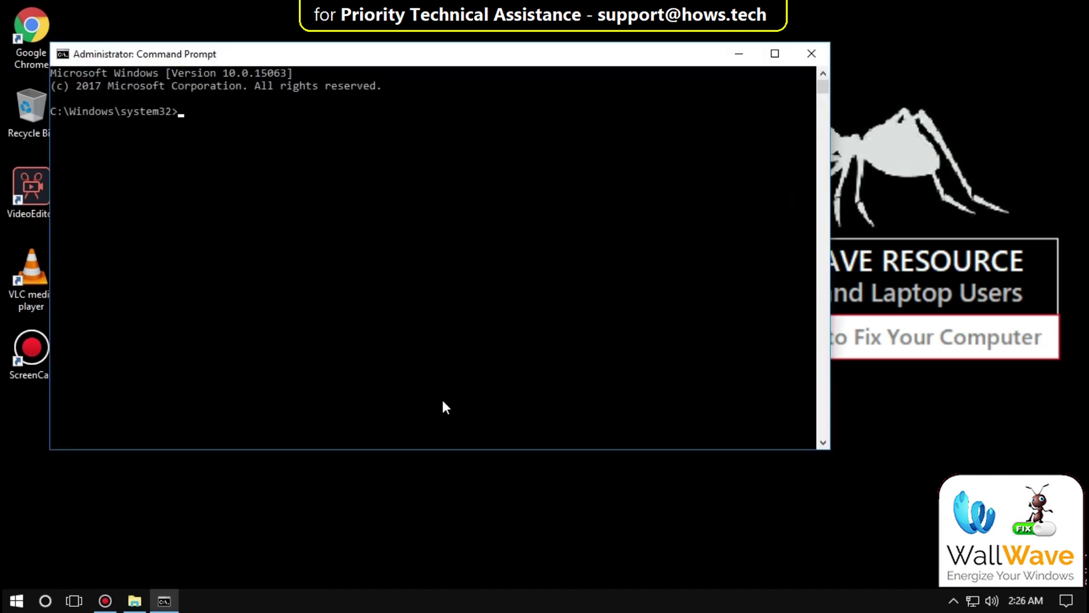
Step: Run sfc /scannow in the admin Command Prompt, close it, and reopen Start
type("sfc /scannow")
left_click(808, 56)
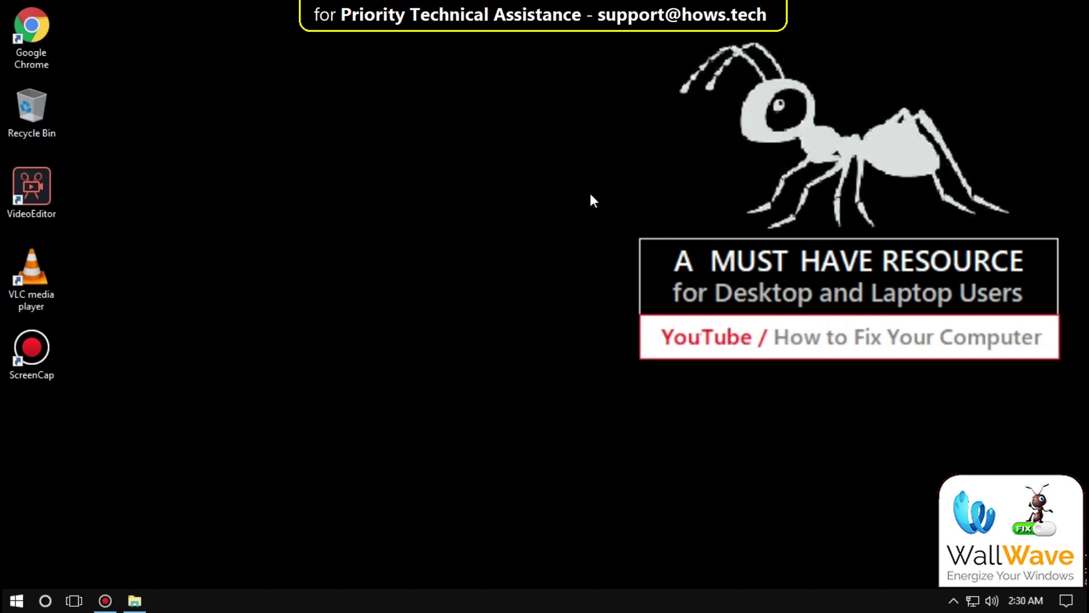
left_click(16, 600)
Step: Search 'system configuara' and launch System Configuration from the results
type("sys")
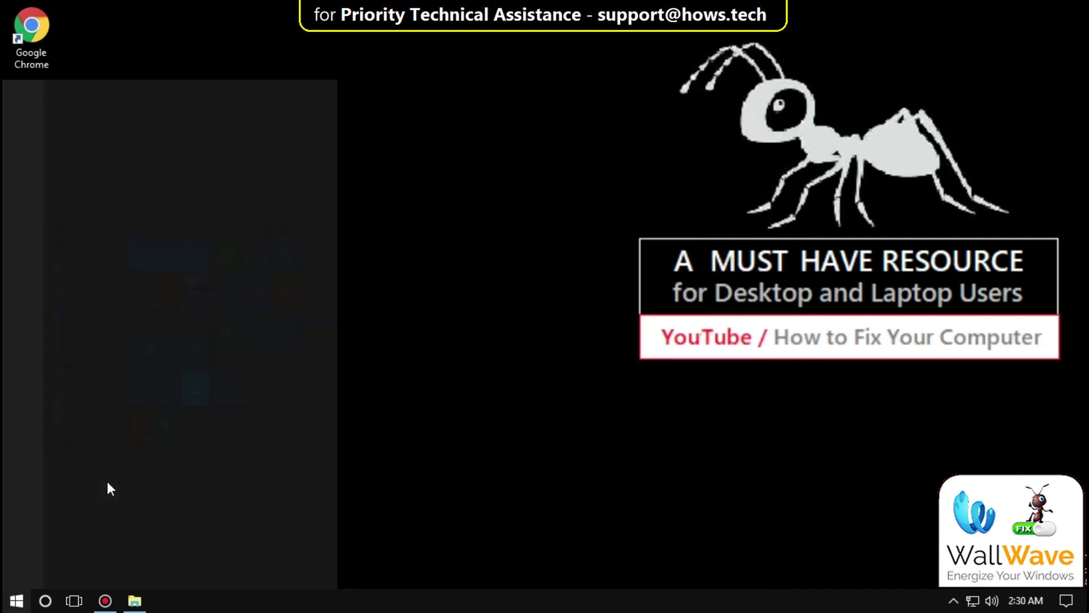
type("tem ")
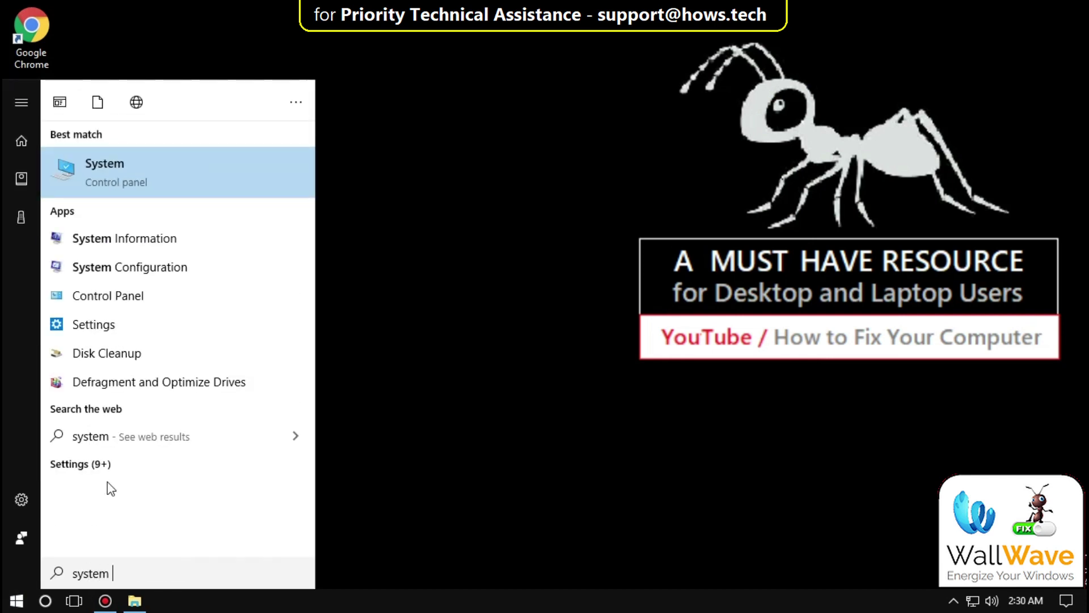
type("configuara")
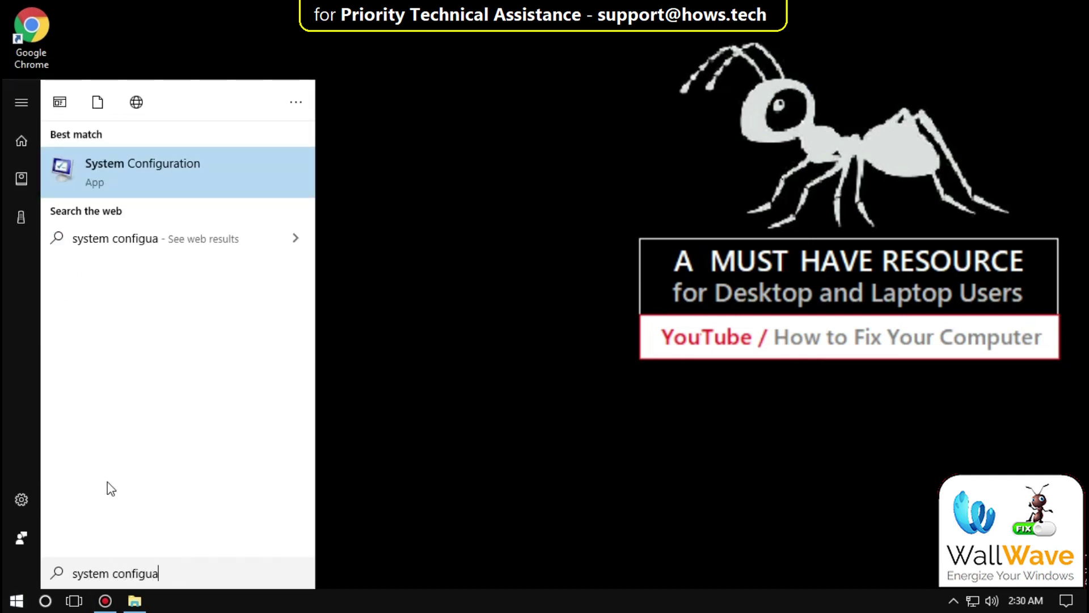
left_click(148, 176)
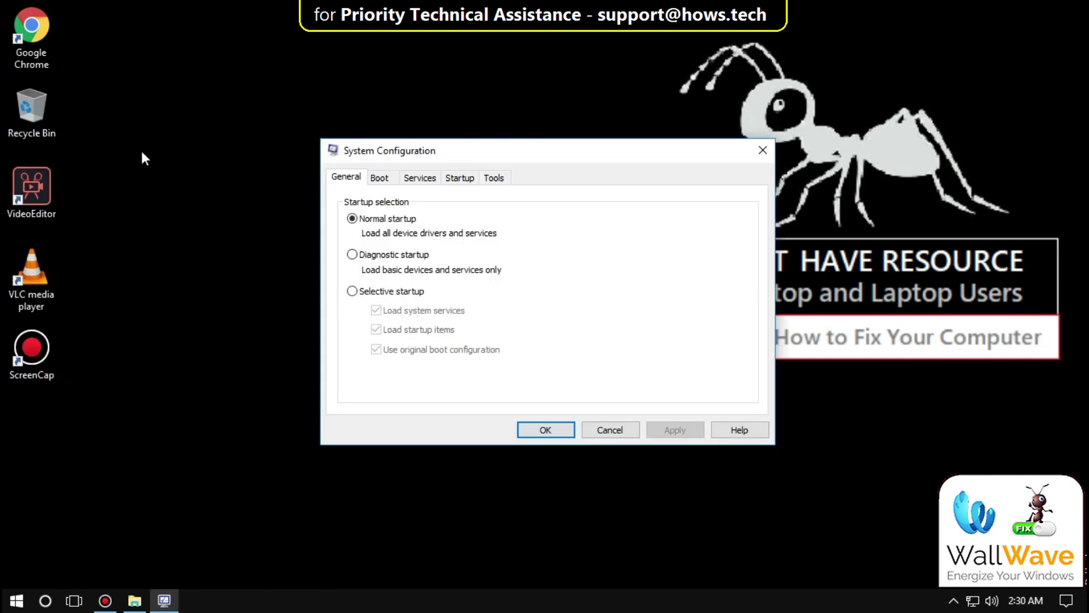
Step: Hide all Microsoft services on the Services tab, then open Task Manager from the Startup tab
left_click(418, 178)
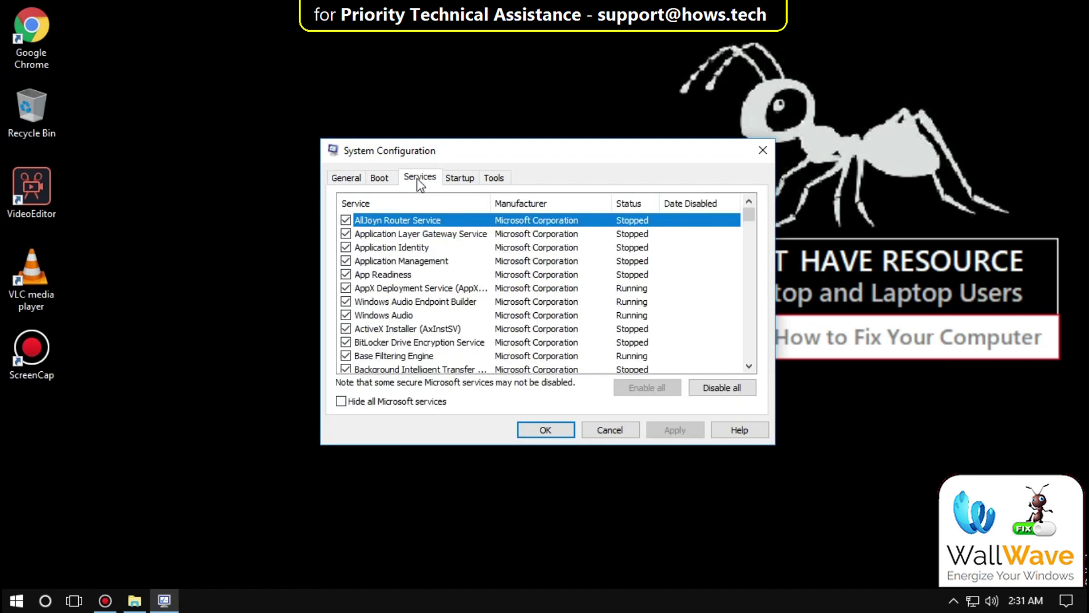
left_click(341, 401)
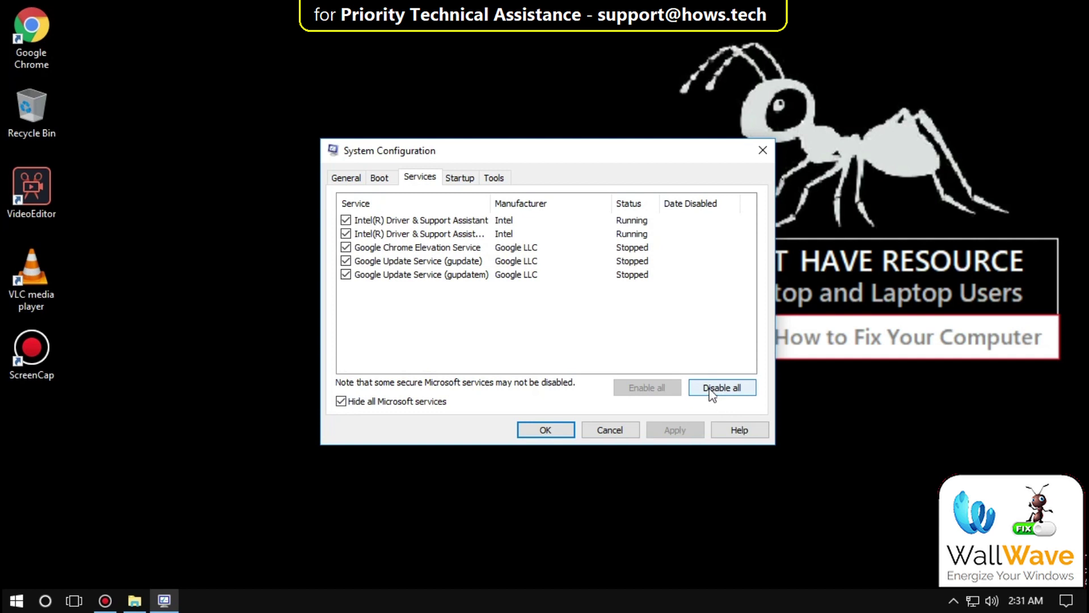
left_click(472, 180)
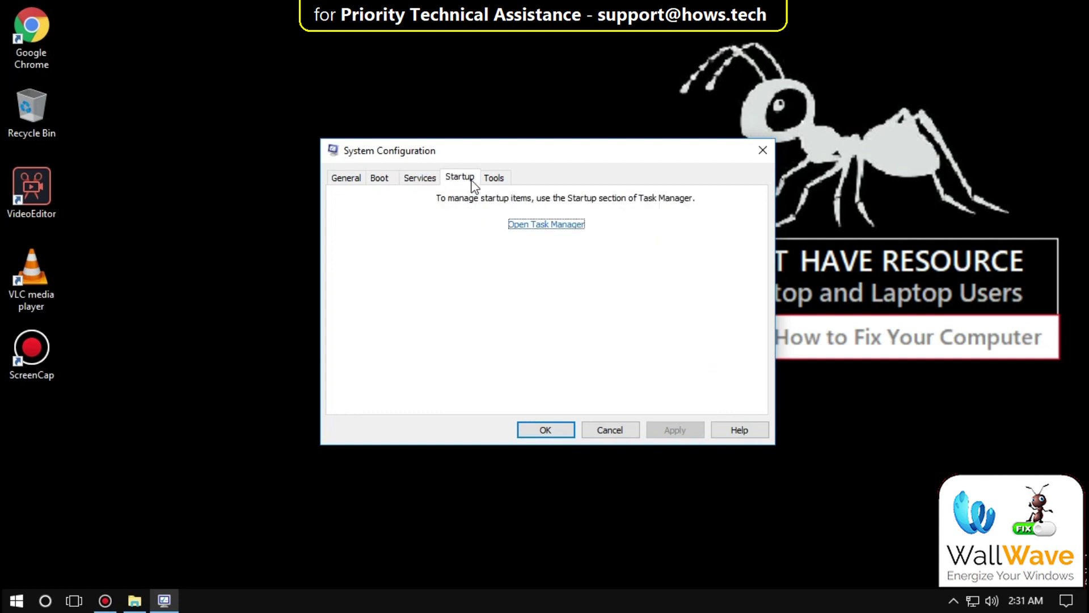
left_click(536, 225)
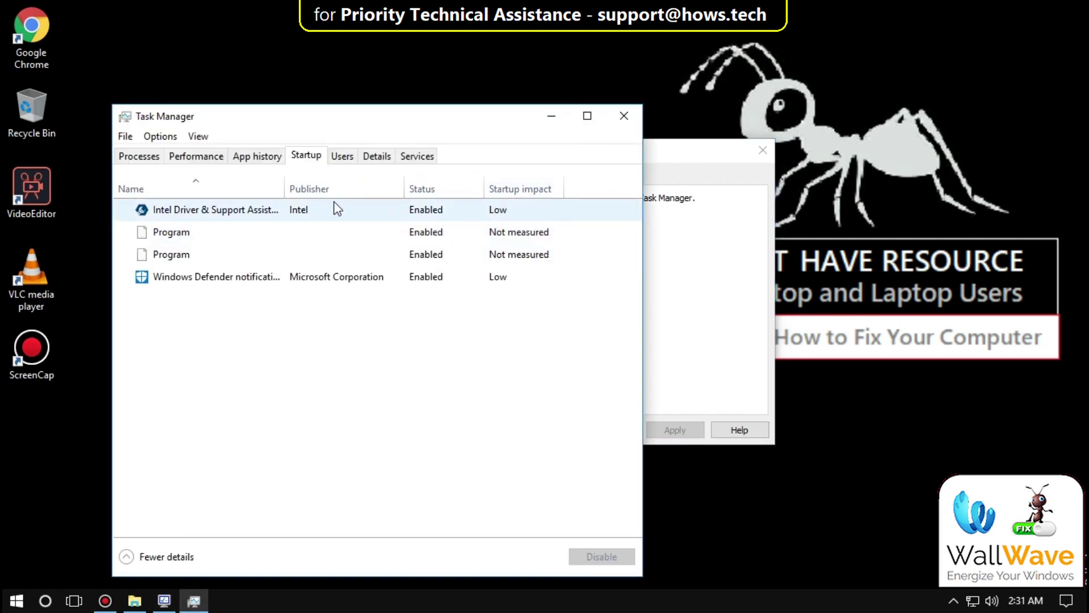
Step: Select the Intel Driver & Support Assistant startup item, close Task Manager, and confirm System Configuration with OK
left_click(292, 215)
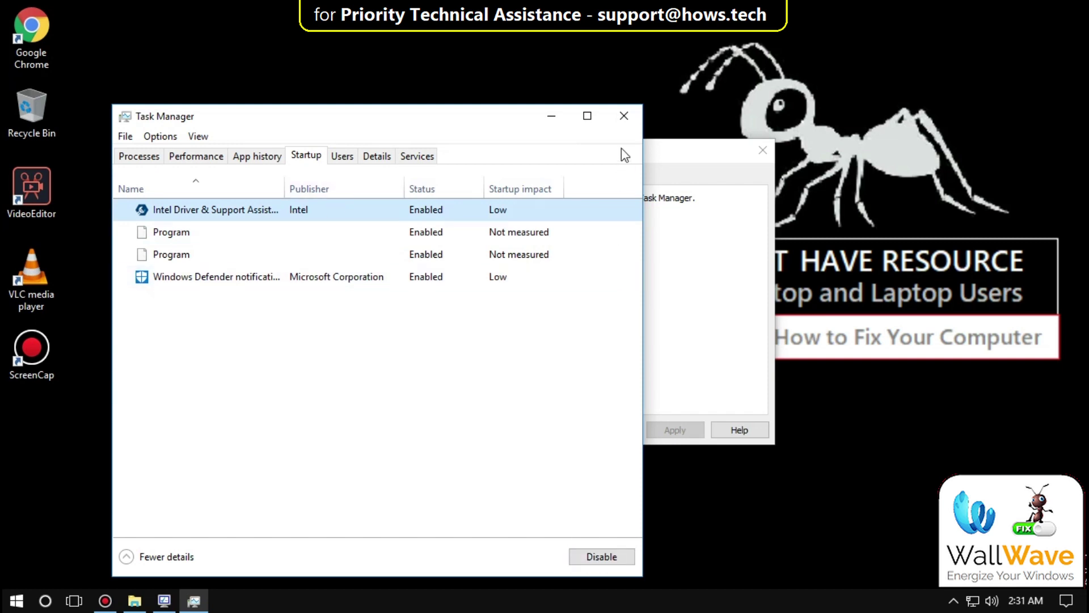
left_click(624, 117)
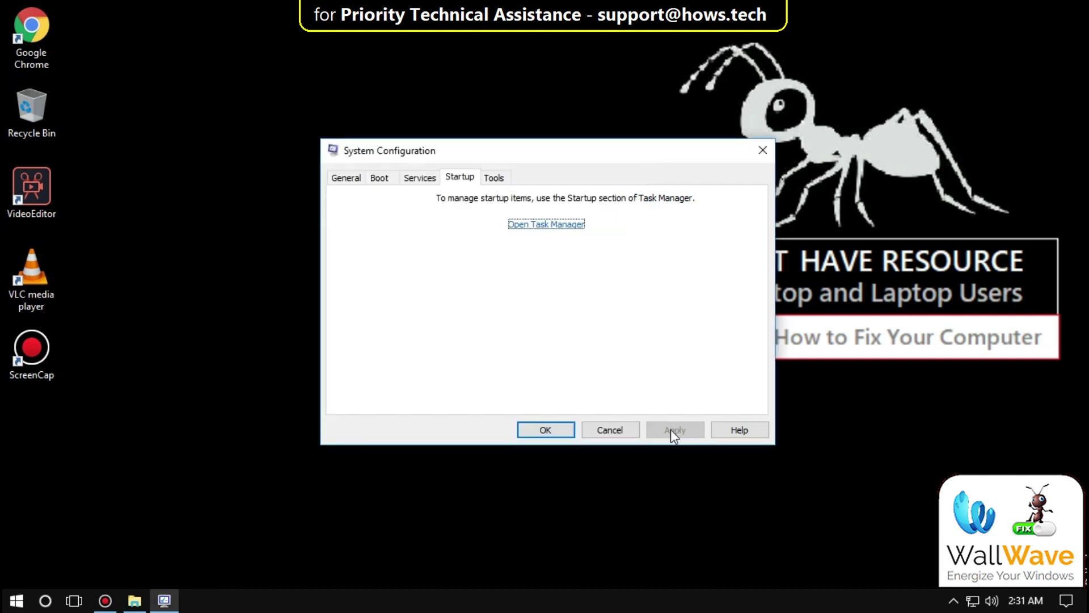
left_click(542, 432)
Step: Search 'cmd' from Start and open a new Command Prompt as administrator
left_click(23, 594)
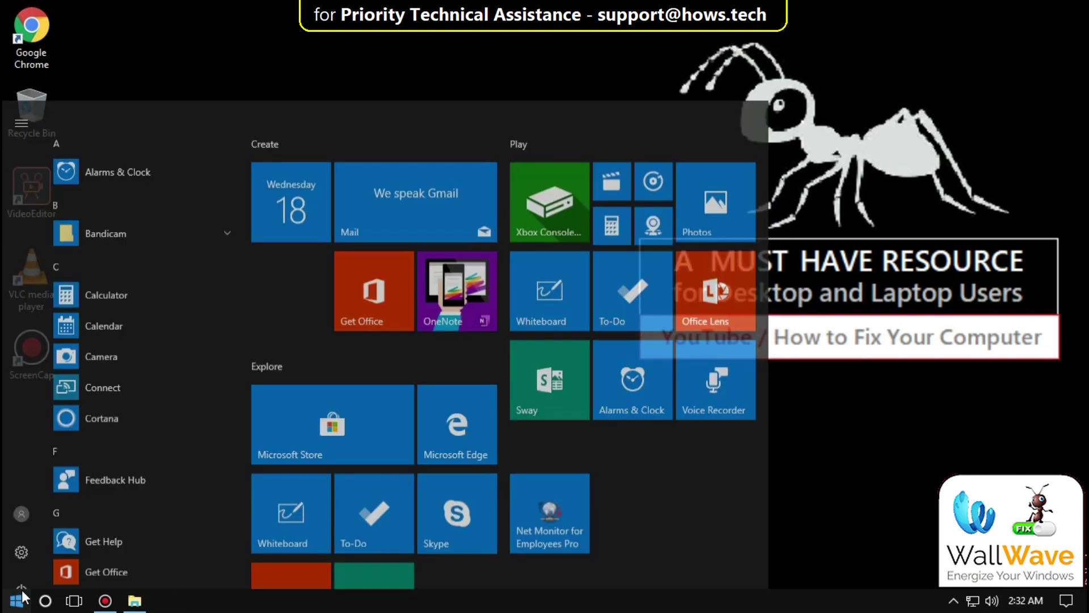
type("cmd")
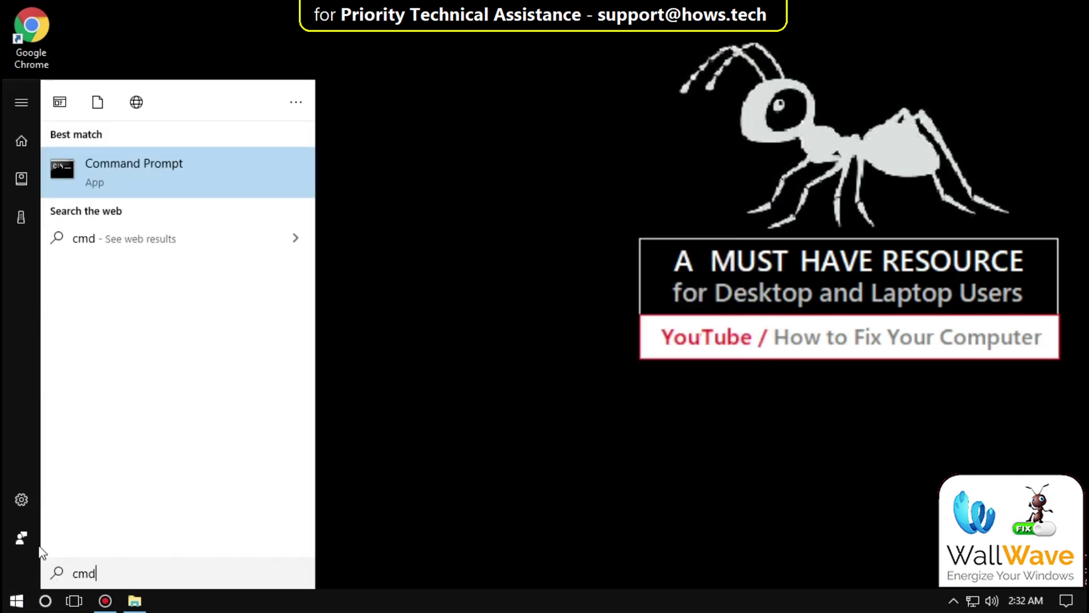
right_click(178, 176)
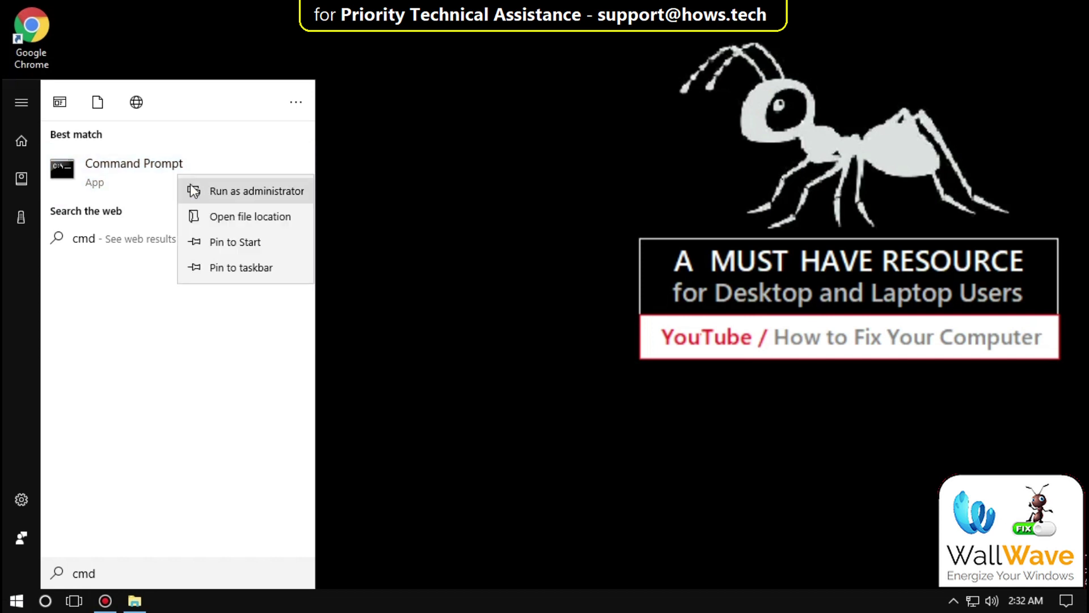
left_click(255, 191)
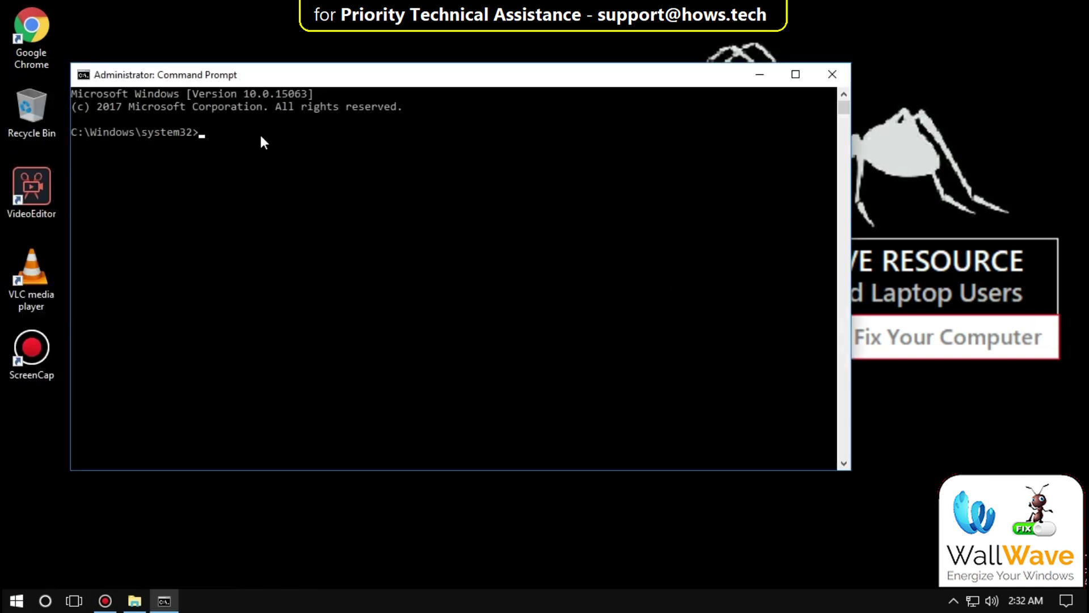
Step: Enter chkdsk C: /r at the admin prompt to scan and repair drive C:, then close Command Prompt
type("c")
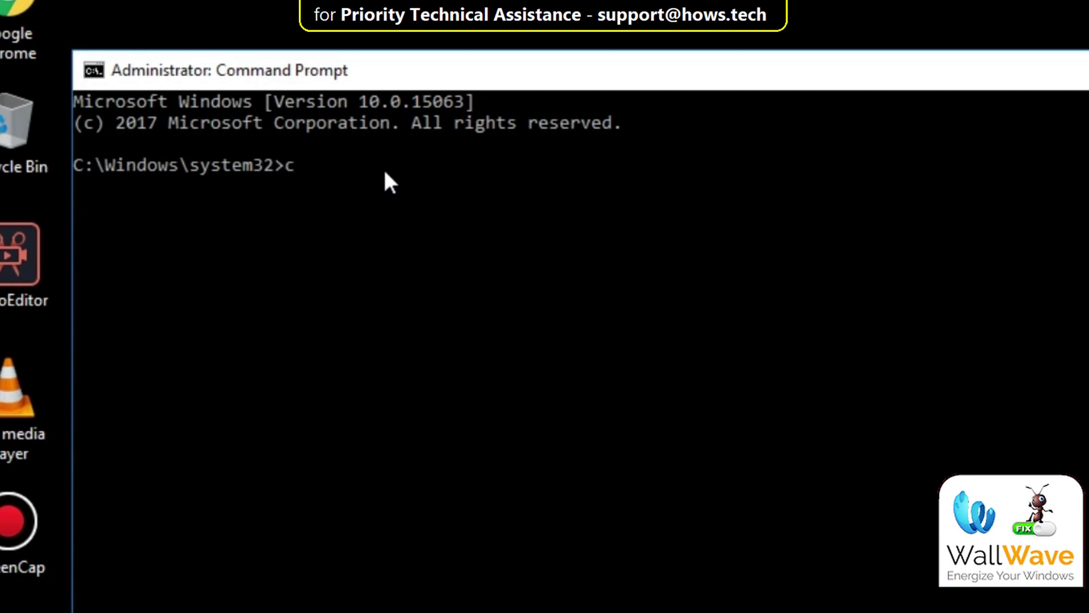
type("hkdsk")
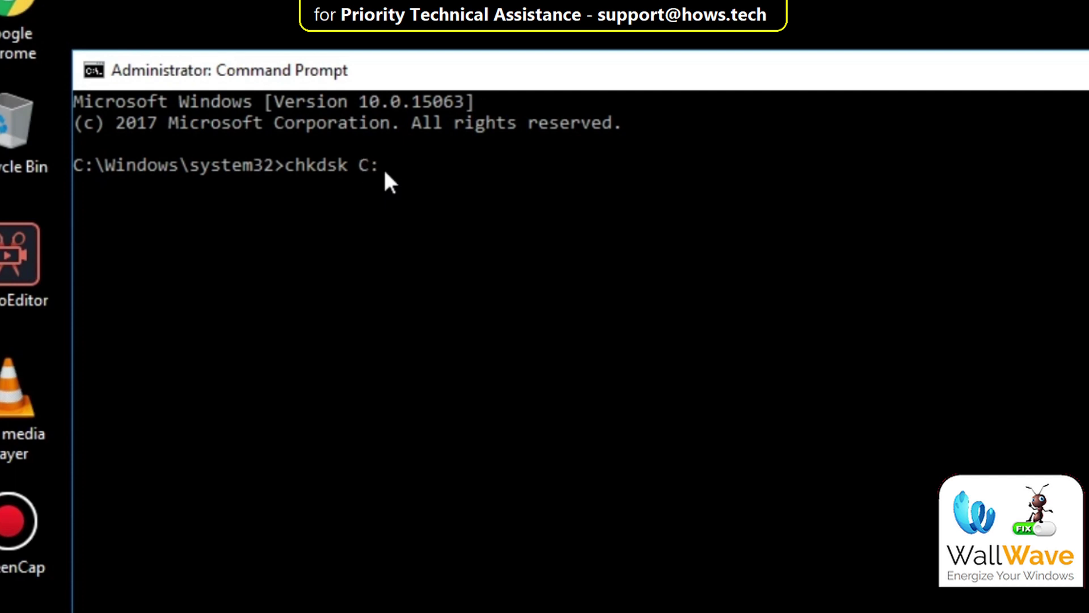
type("C: /r")
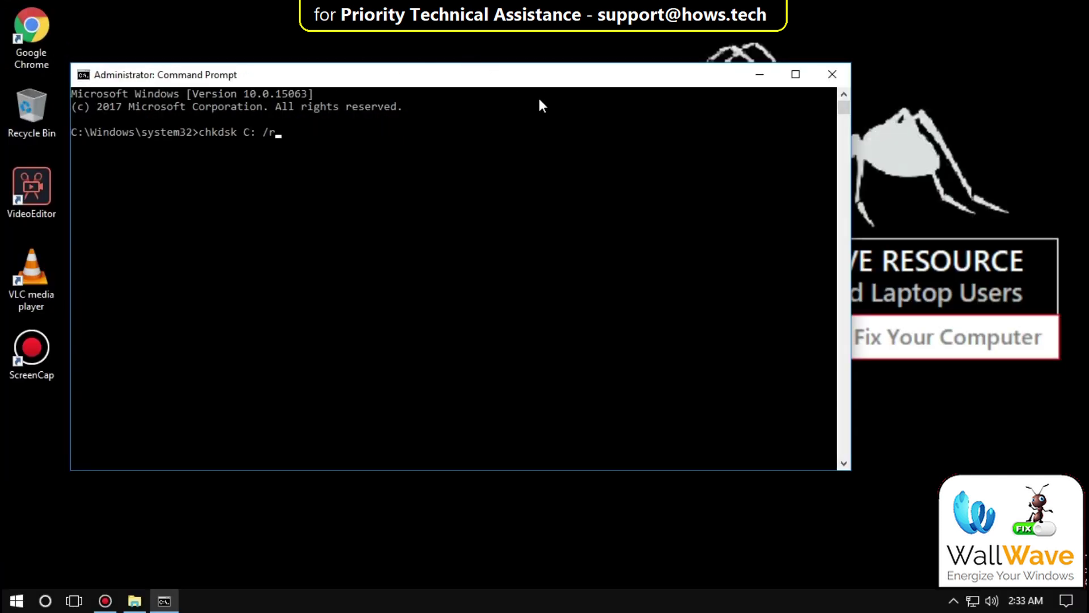
left_click(829, 83)
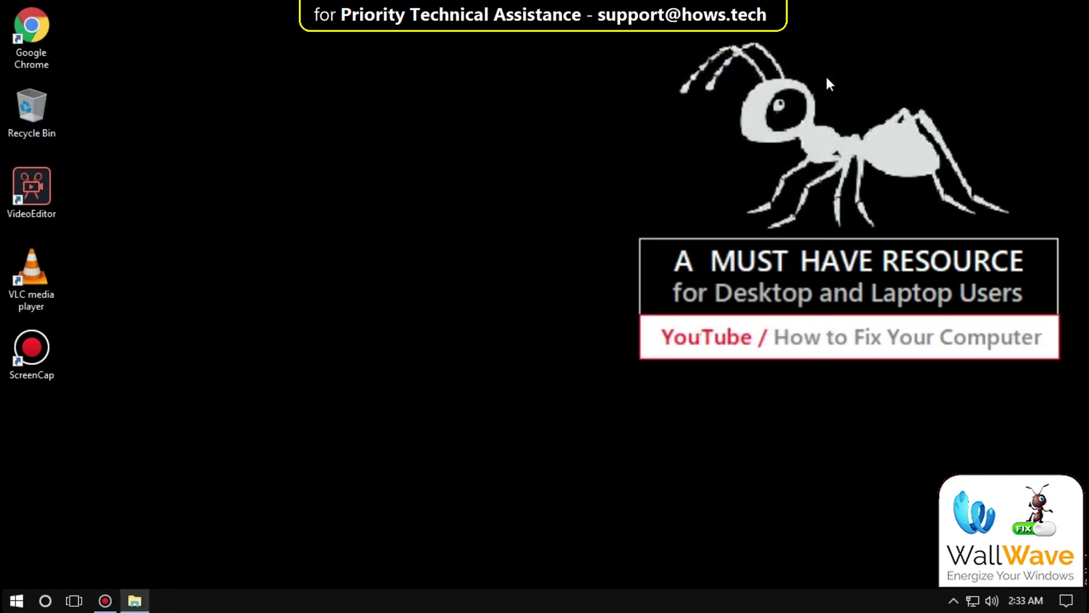